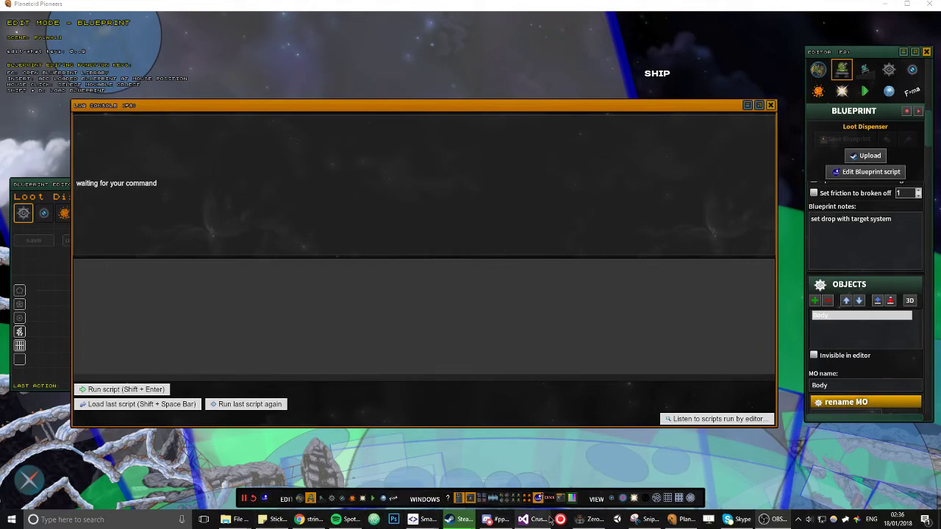
- Switch to ZeroBrane Studio, find the on-map output function in c2d_analytics.lua and copy its call analytics.drawDataOnMap(data)
click(594, 520)
scroll(244, 206, down, 5)
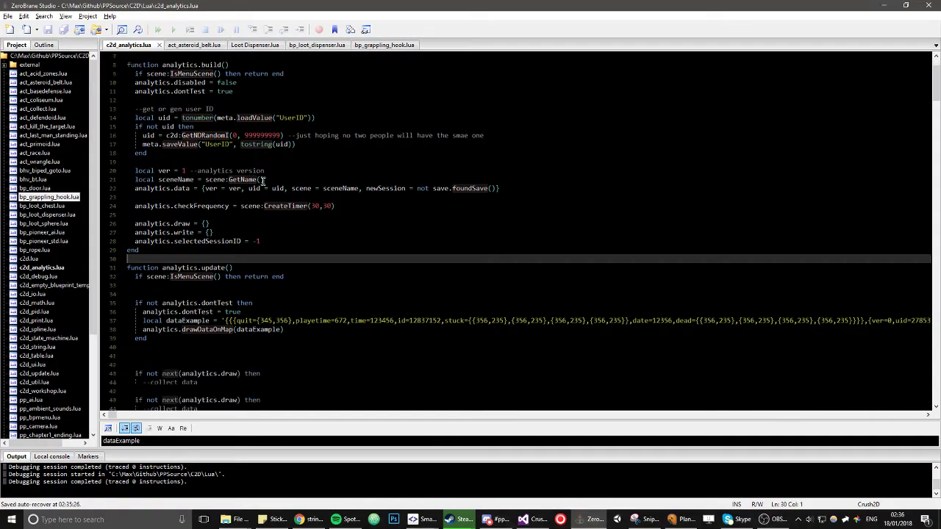
scroll(196, 235, down, 19)
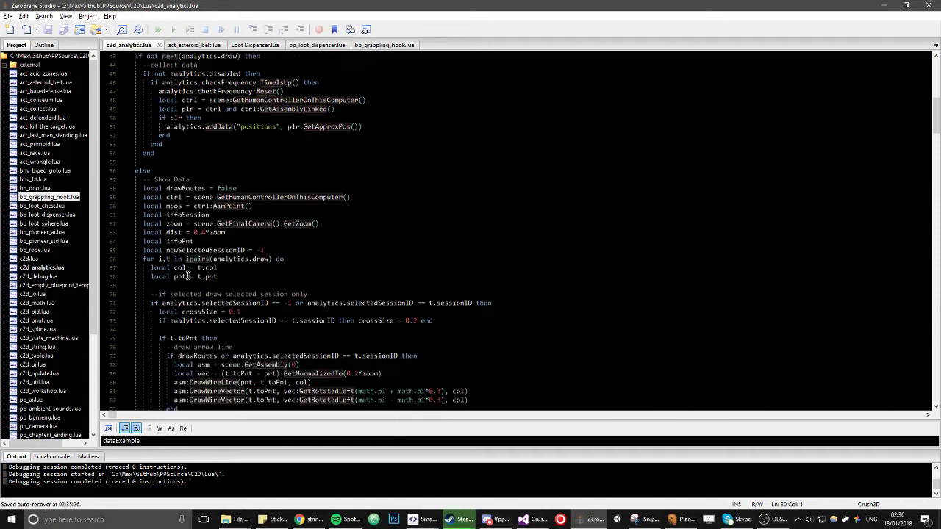
scroll(198, 234, down, 8)
scroll(209, 139, down, 7)
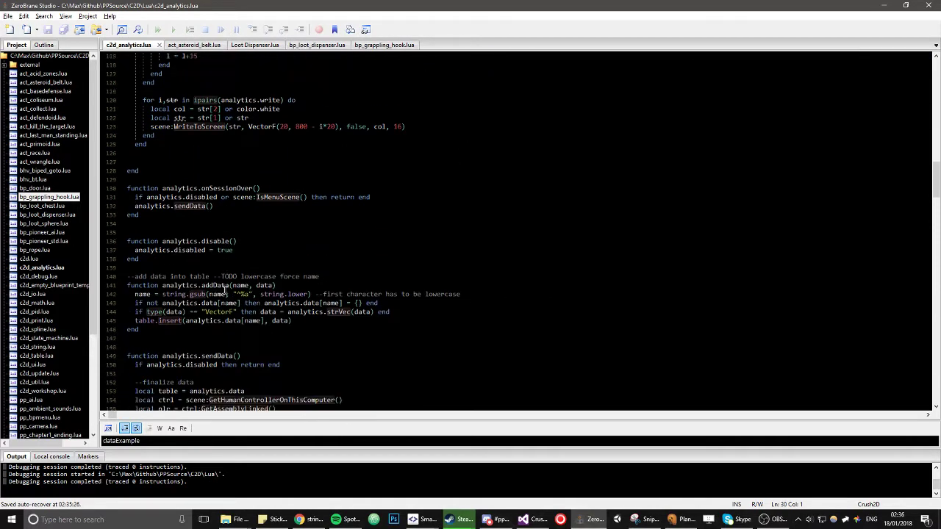
scroll(195, 274, down, 7)
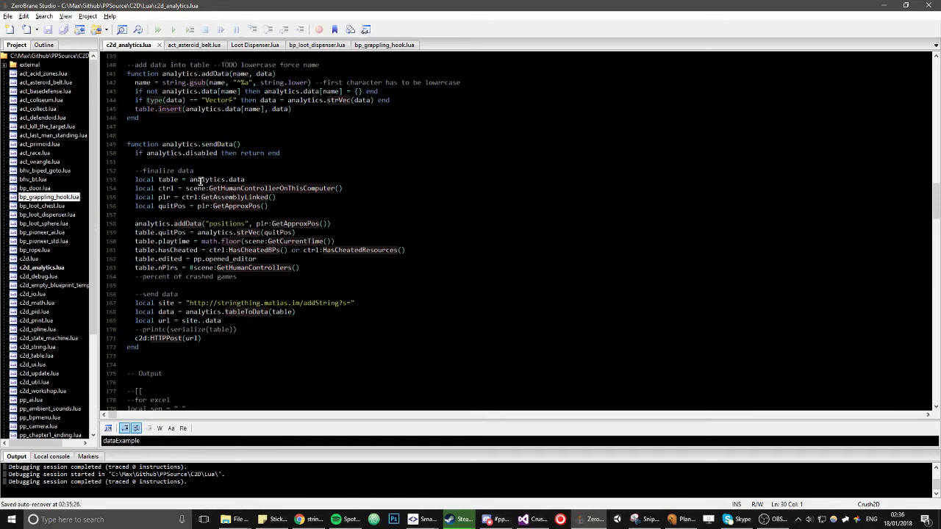
scroll(184, 287, down, 10)
drag(161, 259, 349, 255)
key(ctrl+c)
- Paste the call into the Lua console of Planetoid Pioneers and replace its data argument with an empty string, giving analytics.drawDataOnMap('')
key(alt+Tab)
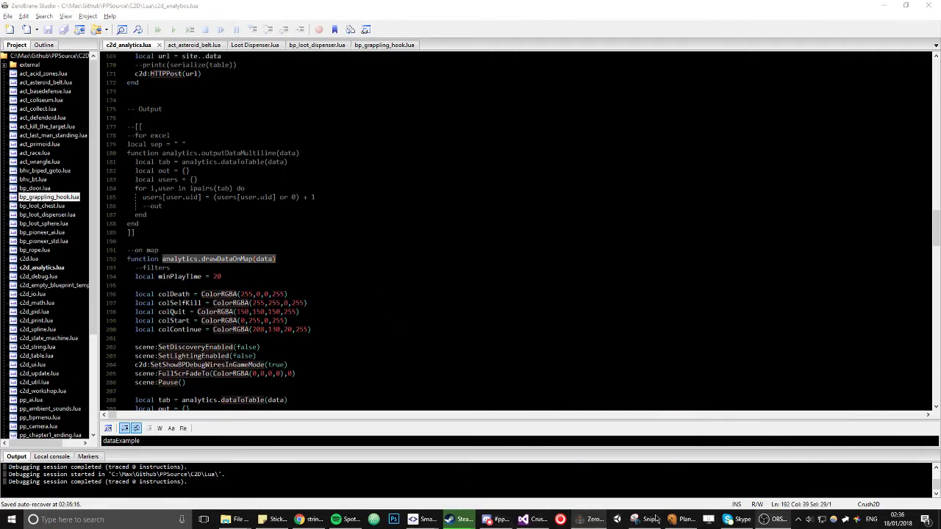
click(682, 519)
key(ctrl+v)
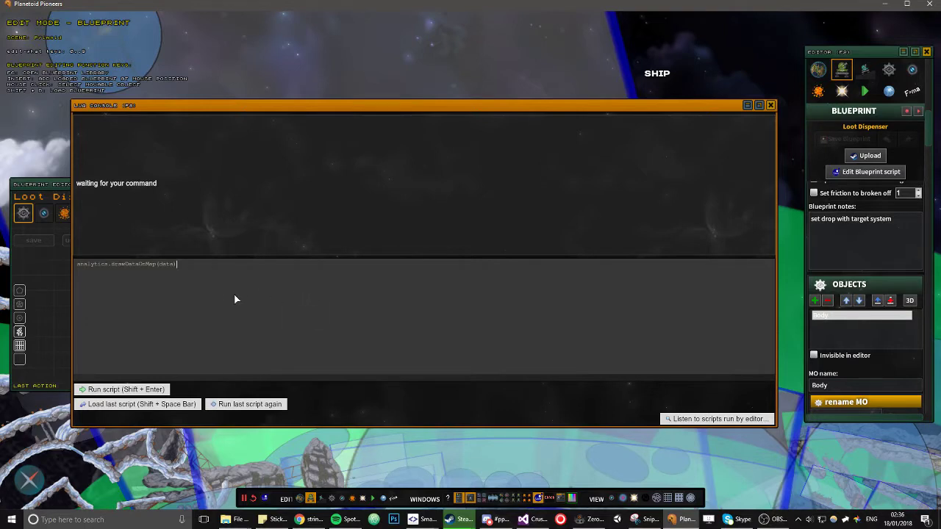
key(ctrl+shift+Left)
key(BackSpace)
text('')
key(ctrl+shift+Left)
key(BackSpace)
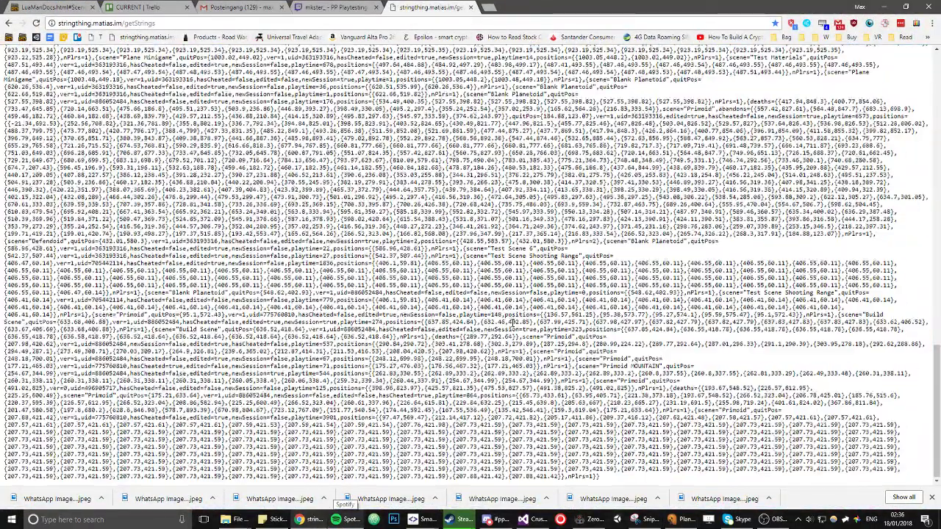
- Reload the stringthing.matias.im/getStrings page in the browser and select all of its analytics data for copying
scroll(544, 350, up, 4)
scroll(544, 349, down, 4)
key(F5)
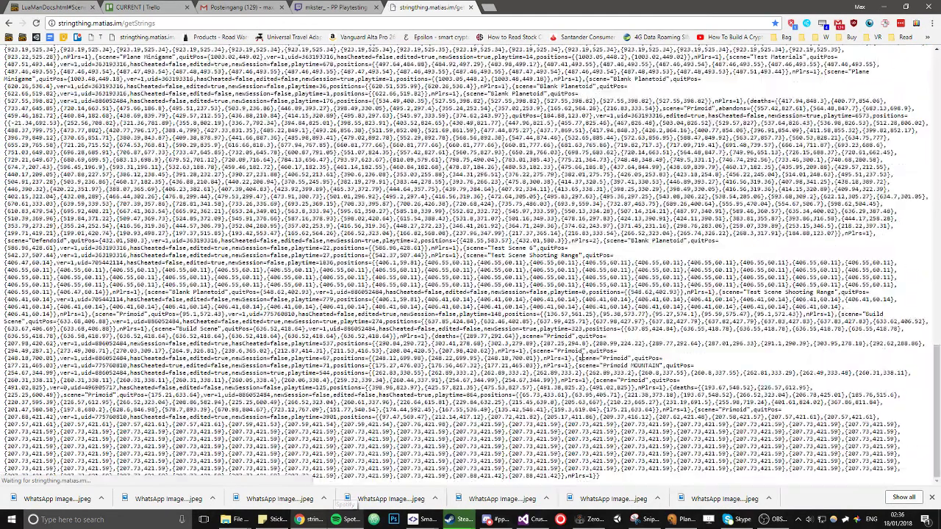
key(ctrl+a)
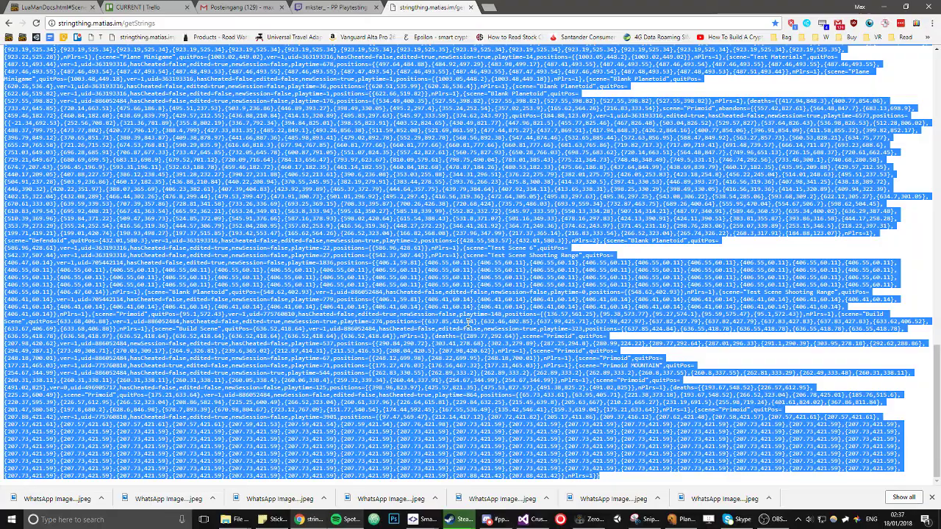
- Return to Planetoid Pioneers, paste the copied data between the quotes of the drawDataOnMap call and run the script
click(691, 522)
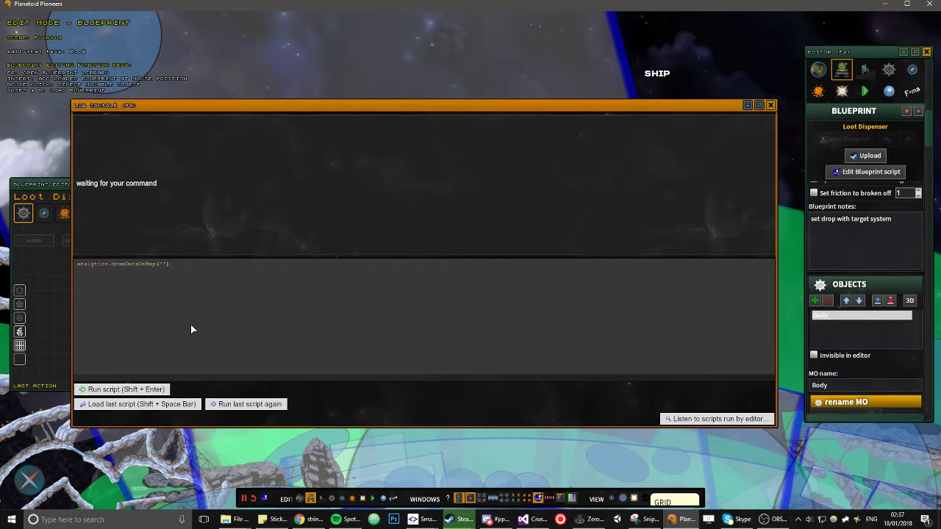
key(ctrl+v)
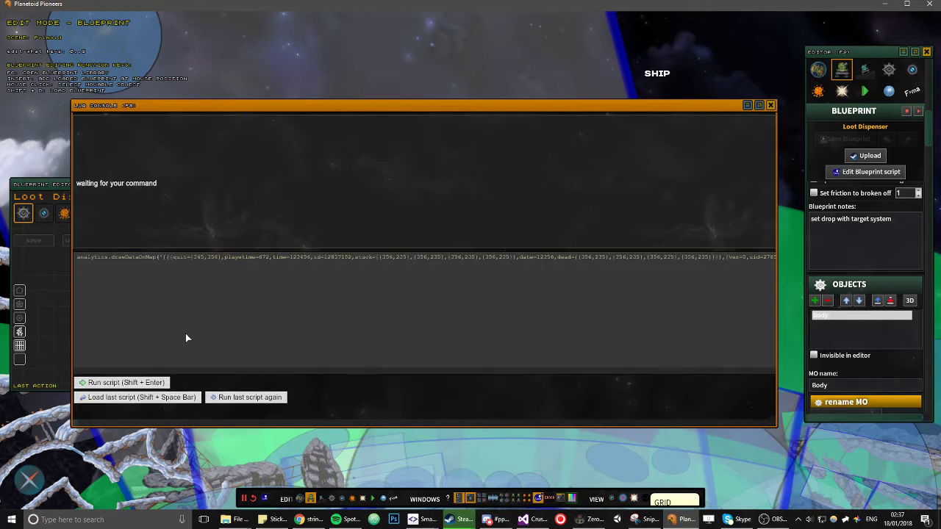
click(140, 384)
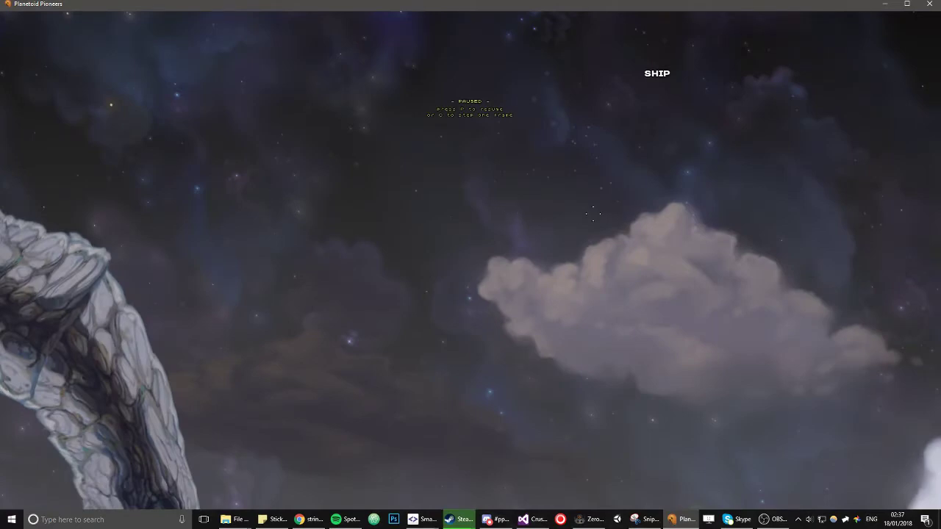
- Toggle between game view and edit mode, end in edit mode and close the Lua console
key(F2)
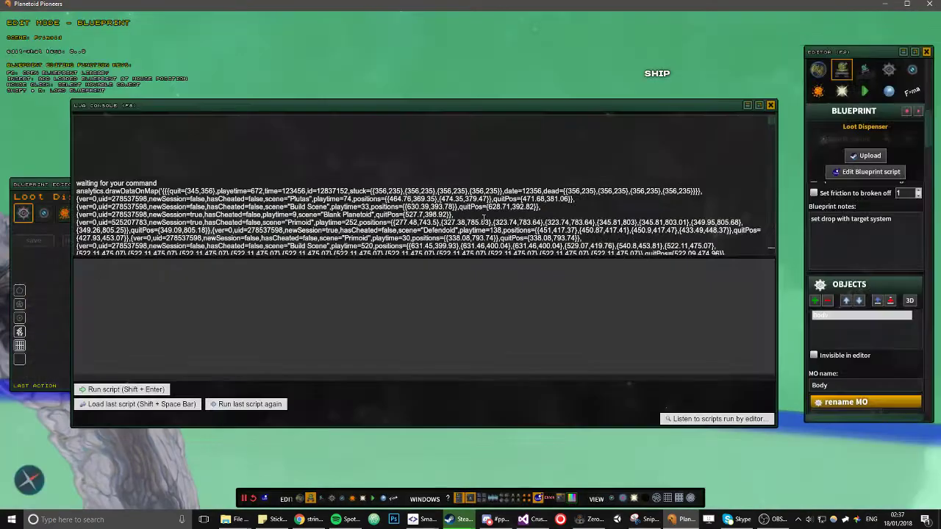
key(F1)
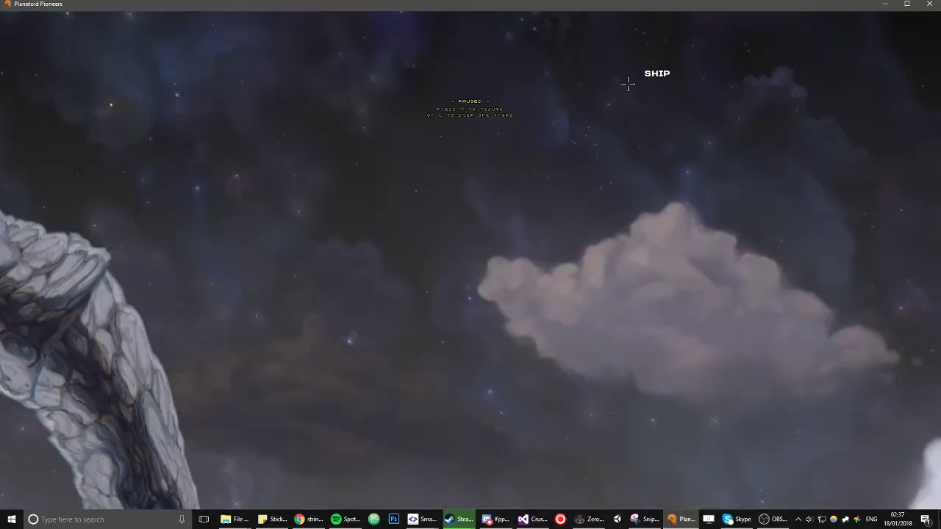
key(F1)
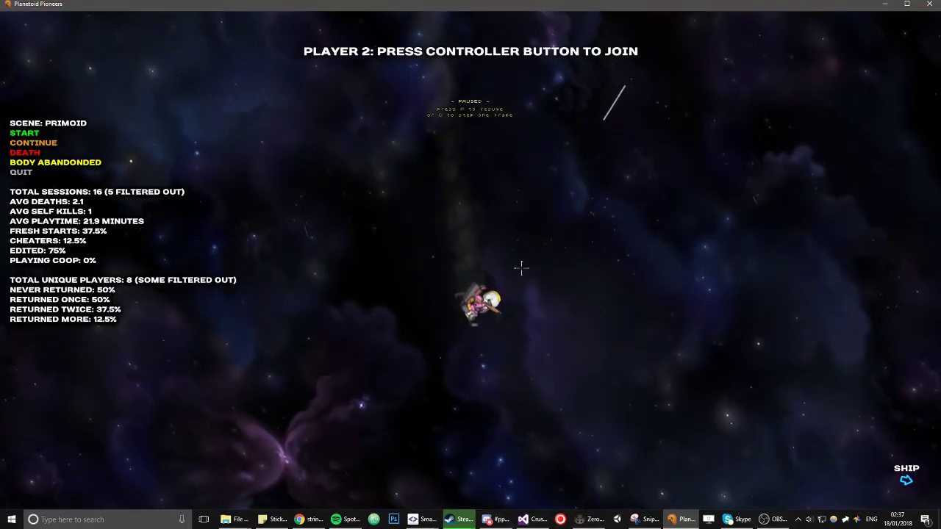
key(F1)
click(772, 107)
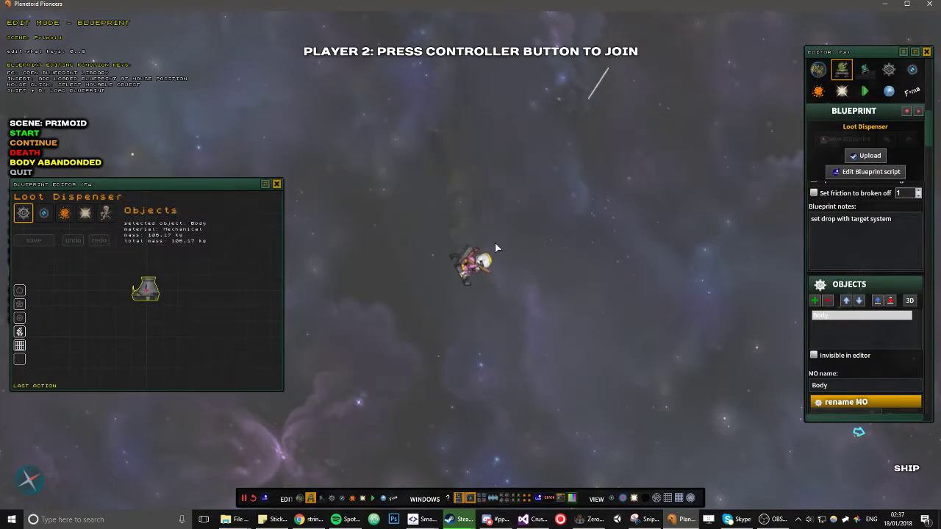
- Switch the editor to scene mode and hide layers -2 and -1 in the layer list
scroll(470, 228, down, 10)
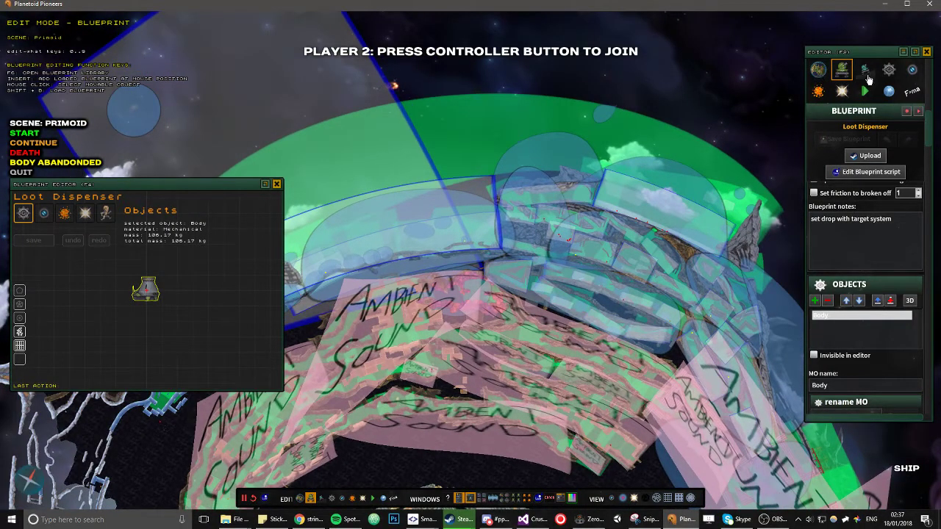
click(867, 75)
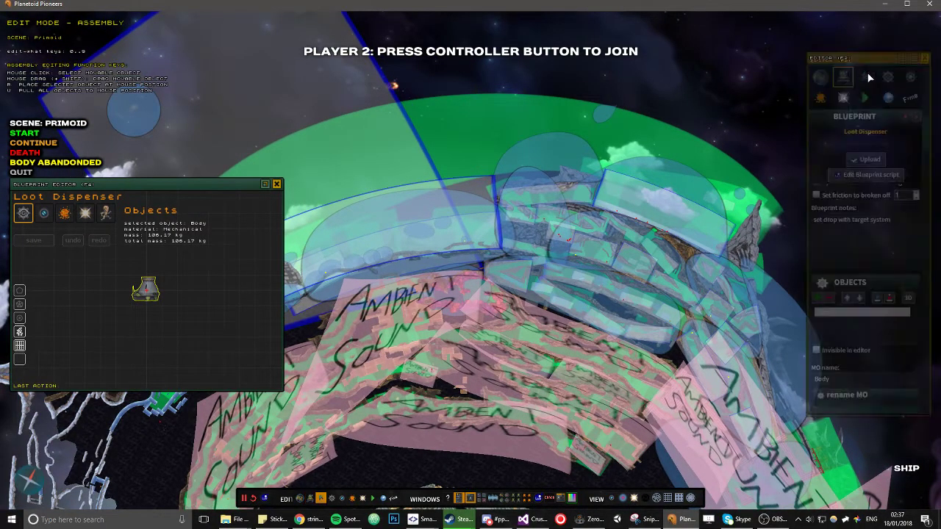
click(818, 76)
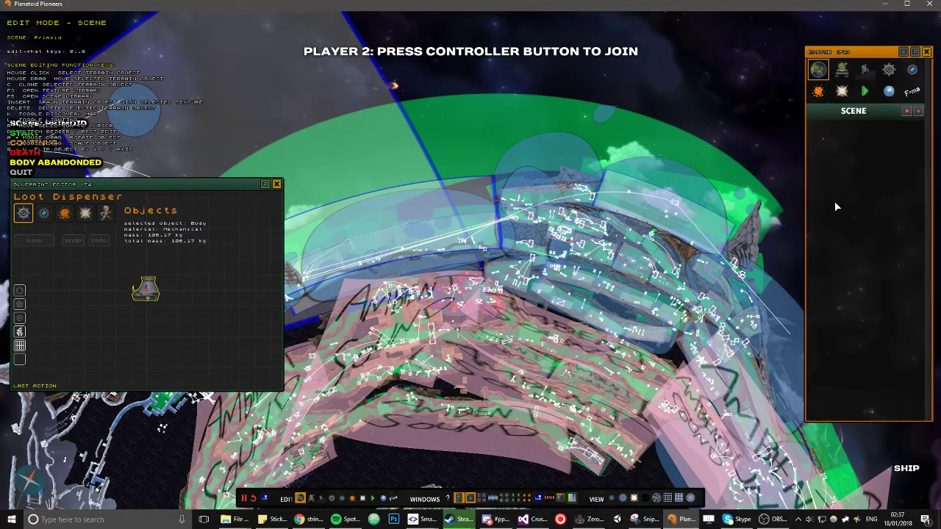
click(845, 297)
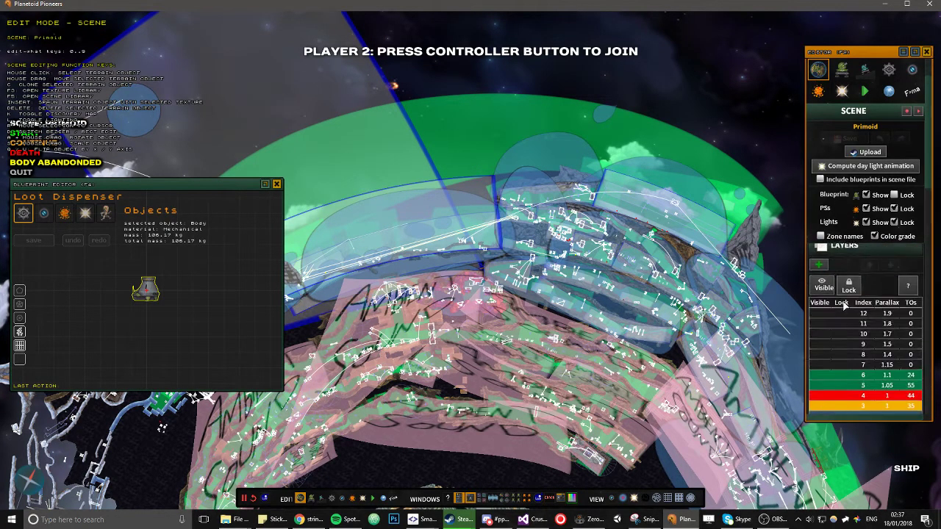
scroll(851, 381, down, 3)
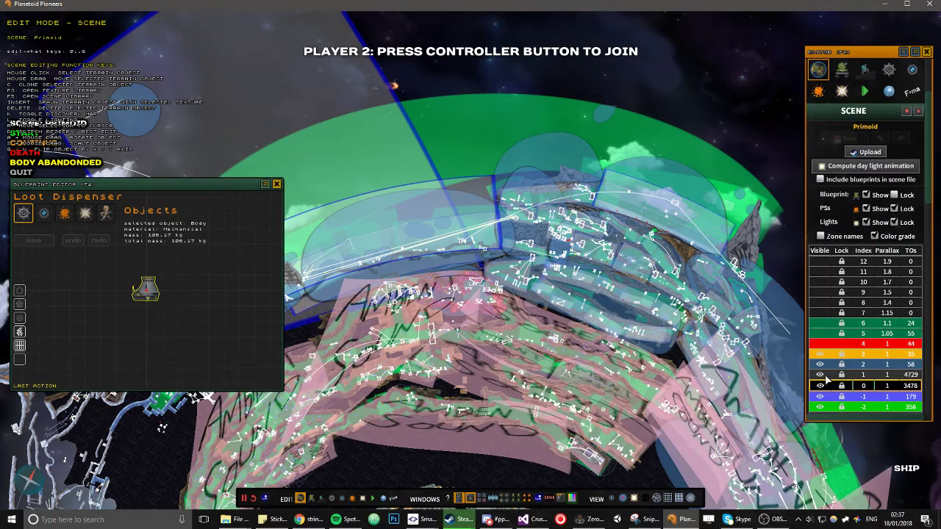
click(821, 407)
click(822, 397)
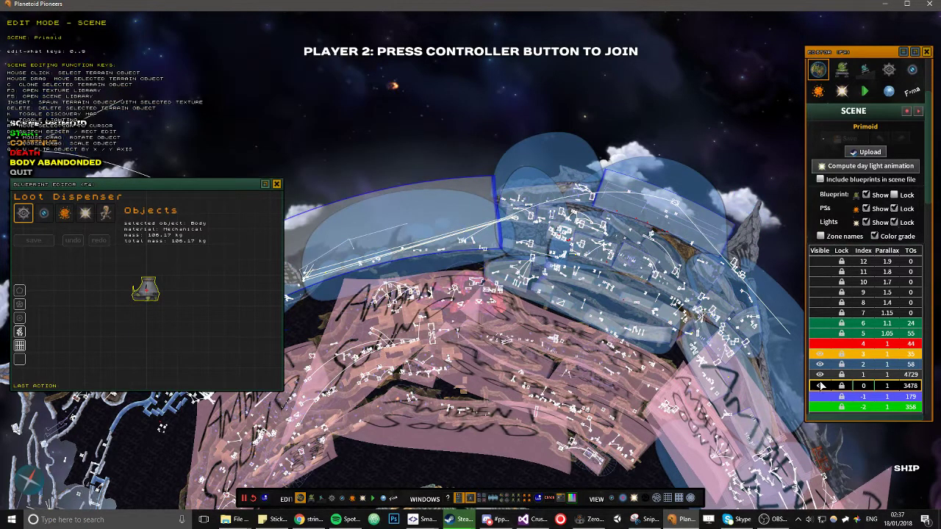
- Hide scene layers 0, 2 and 3, leaving layer 1 visible
click(822, 386)
click(821, 375)
click(822, 376)
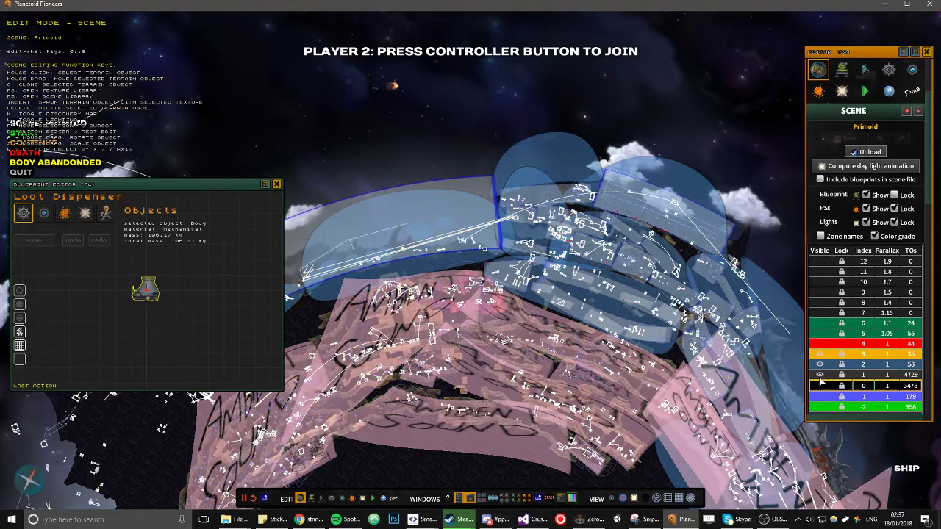
click(821, 366)
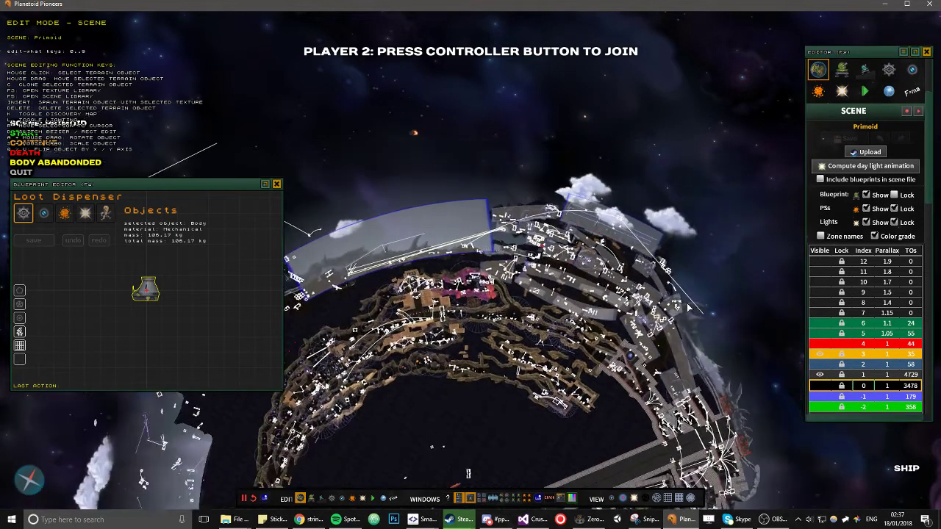
click(821, 355)
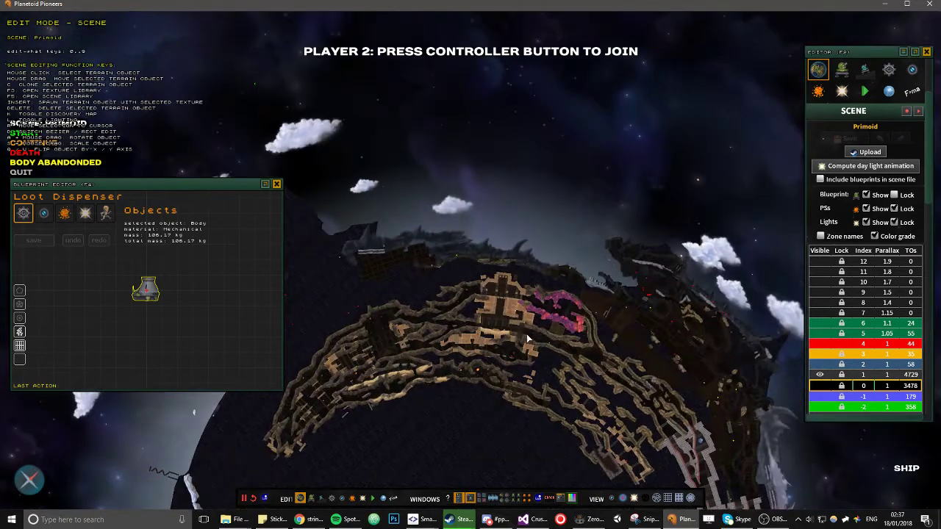
- Show scene layers 2 and -1 one at a time, hiding each again
click(819, 365)
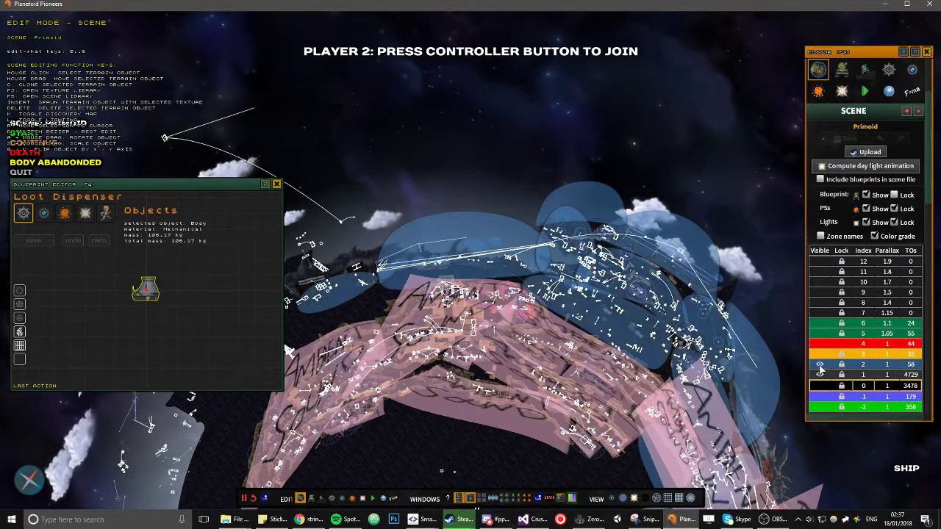
click(819, 366)
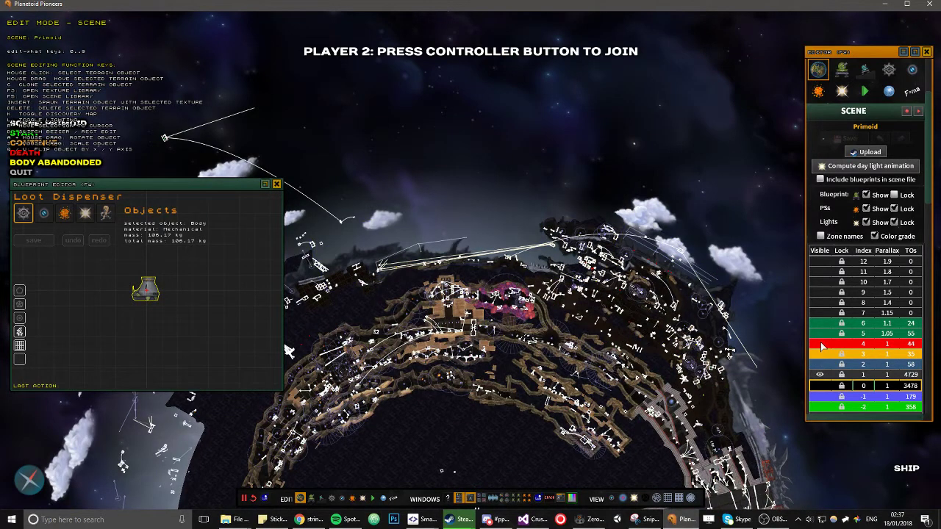
click(826, 397)
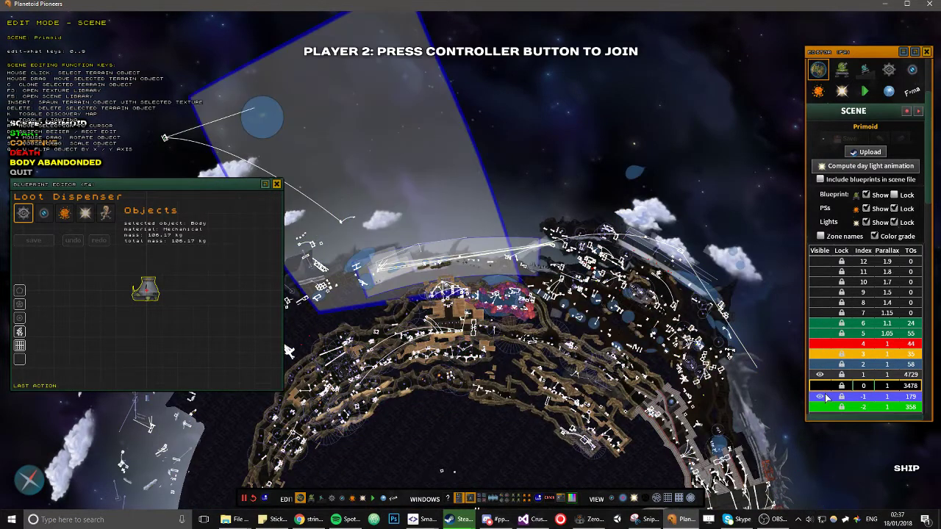
click(826, 397)
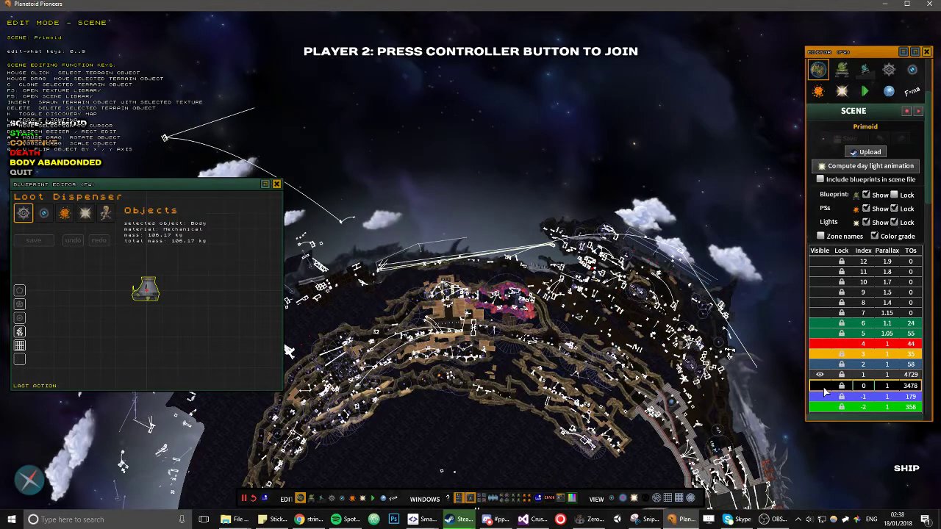
- Make scene layer 0 visible again and close the Loot Dispenser blueprint editor window
click(825, 390)
scroll(520, 287, up, 5)
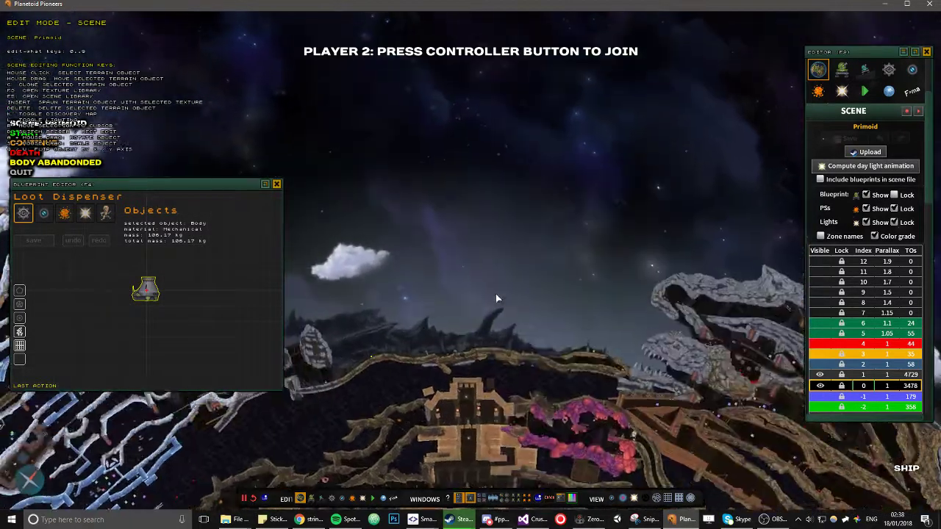
scroll(497, 295, down, 6)
scroll(476, 308, up, 4)
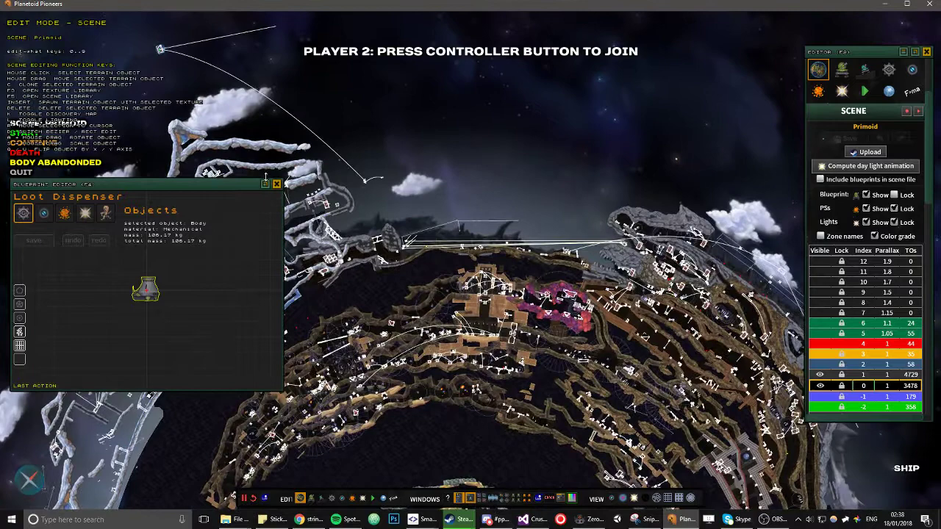
click(276, 185)
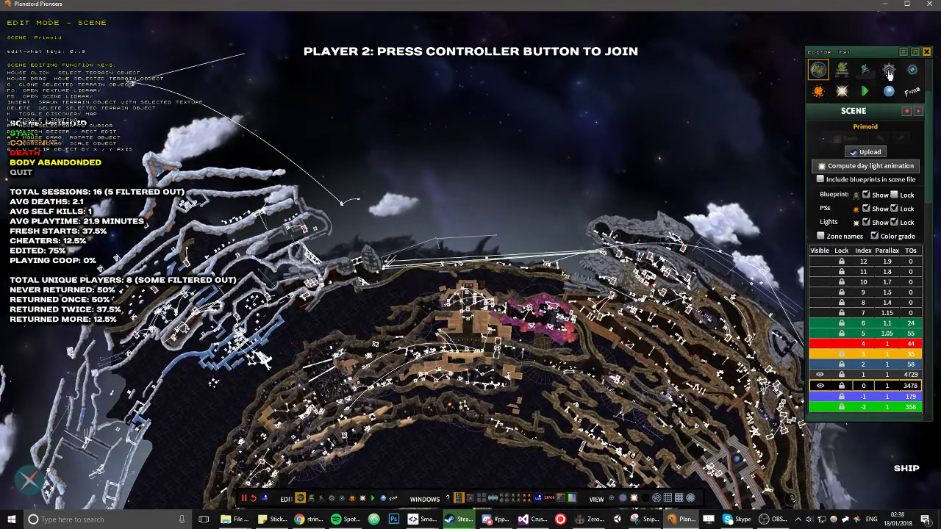
- Switch the editor to material mode to clear the terrain outlines and look over the Primoid map
click(889, 69)
click(889, 90)
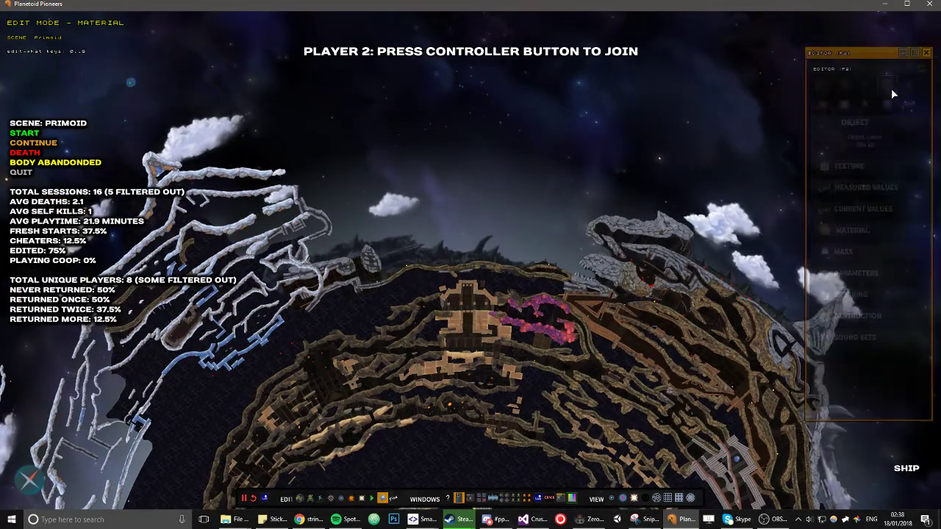
middle_drag(688, 318, 456, 275)
middle_drag(299, 271, 397, 232)
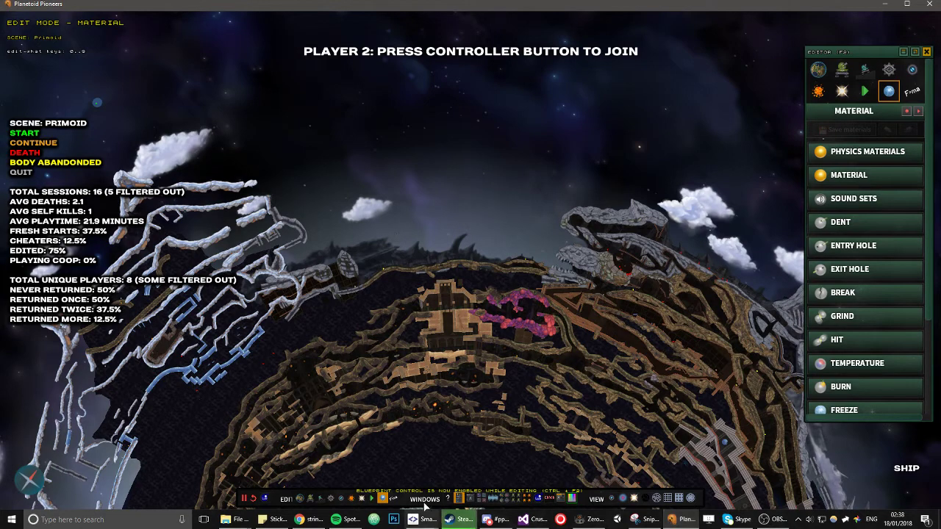
middle_drag(625, 302, 498, 311)
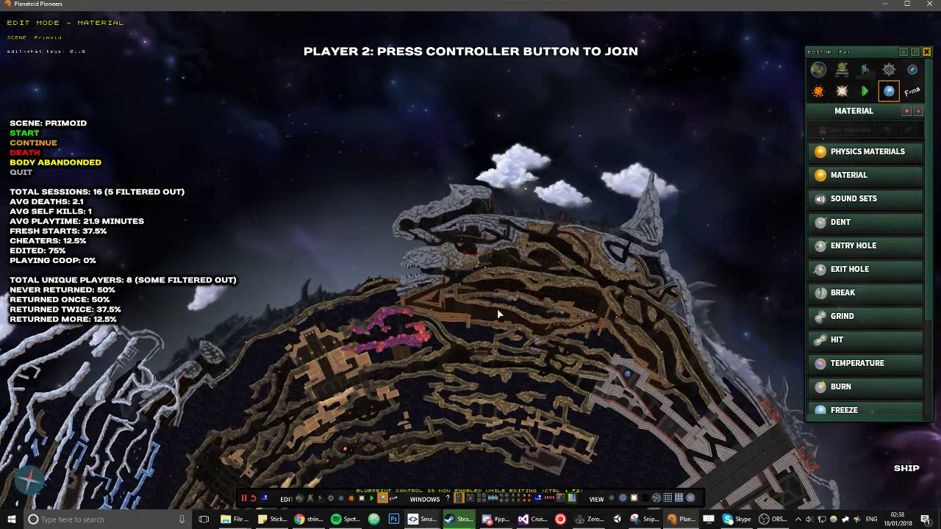
- Examine the event markers around the dinosaur-like skull and the tunnels beneath it on the Primoid map
scroll(458, 250, up, 2)
middle_drag(458, 250, 453, 274)
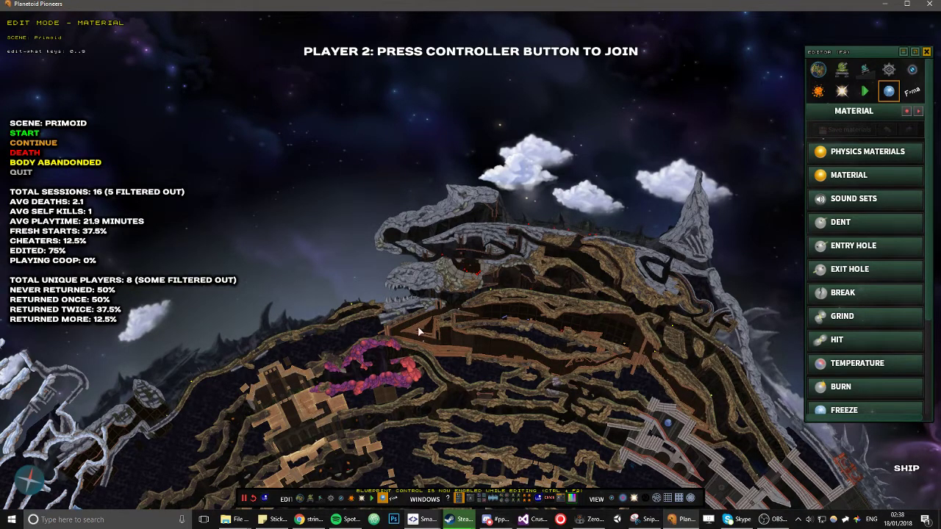
scroll(527, 285, up, 2)
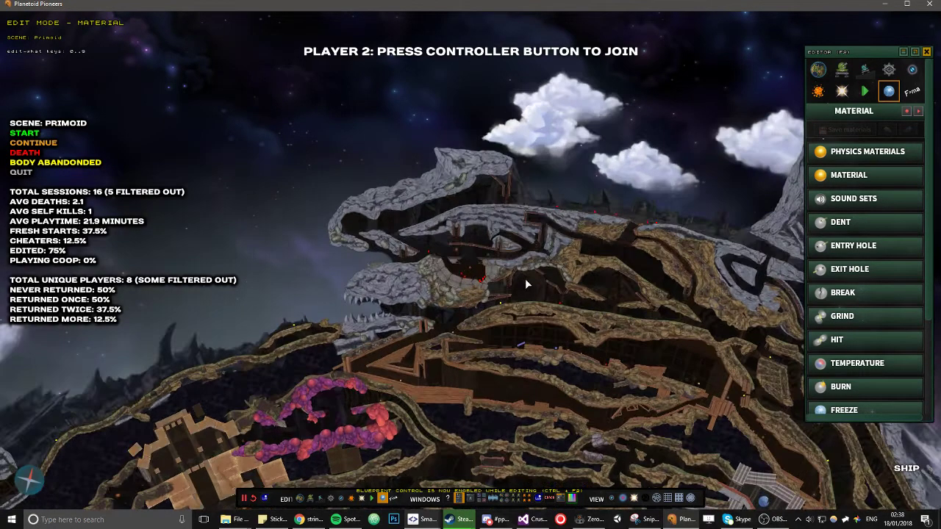
middle_drag(528, 285, 422, 338)
scroll(422, 338, up, 3)
scroll(473, 231, down, 2)
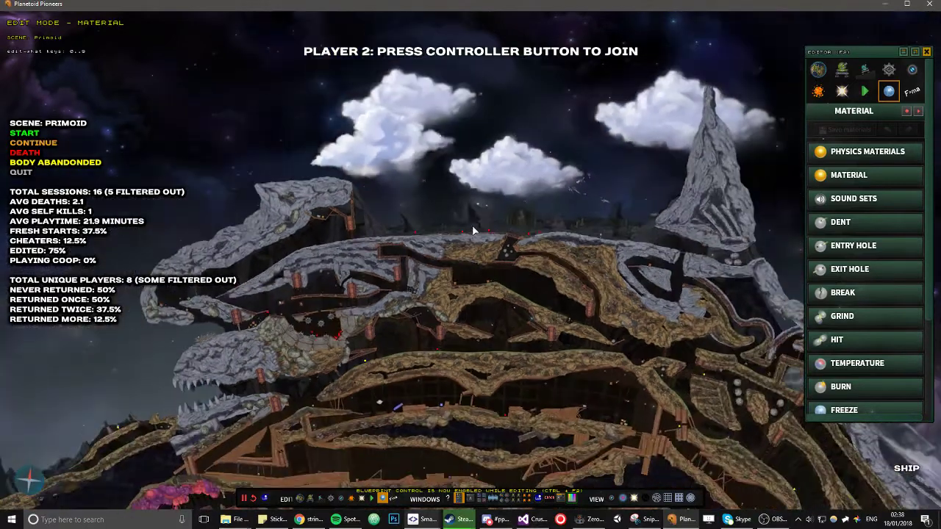
scroll(475, 230, down, 2)
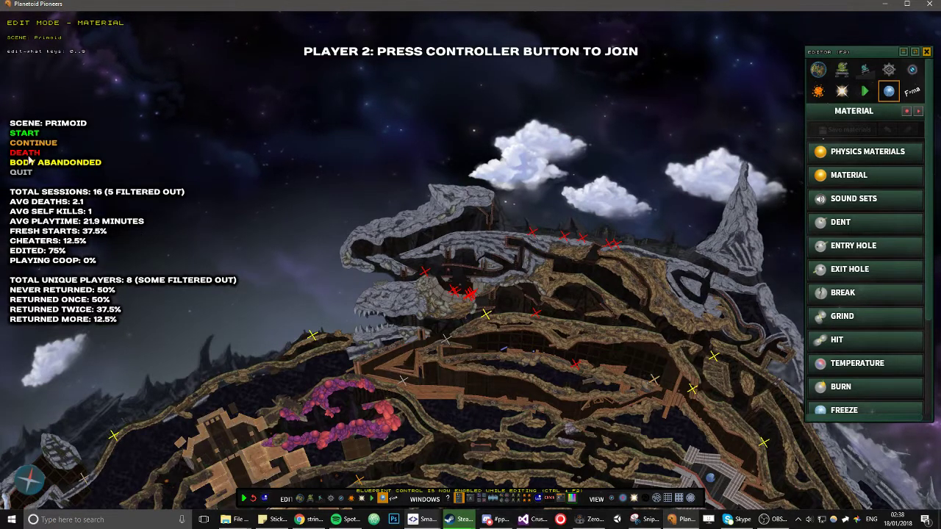
- Inspect the session routes of a death marker and a body-abandoned marker near the skull, and survey markers out to the metal shaft
mouse_move(535, 316)
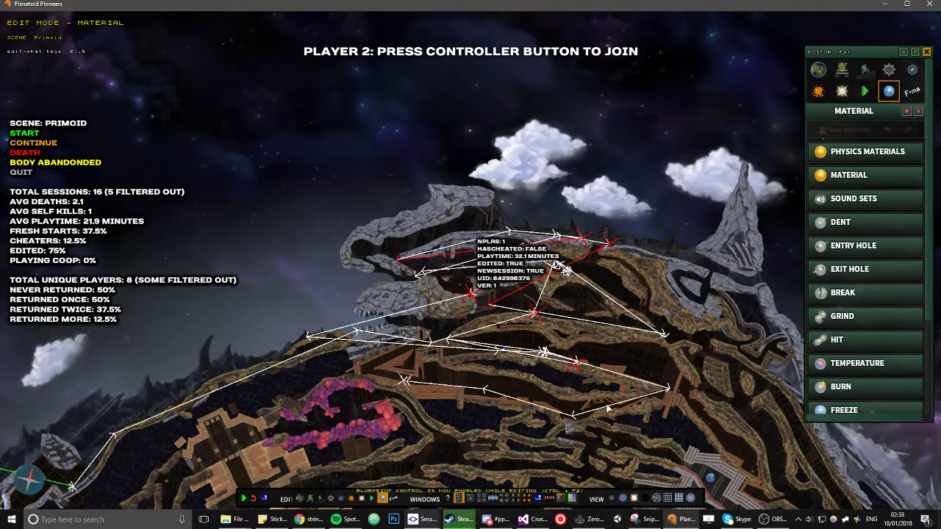
key(d)
mouse_move(464, 343)
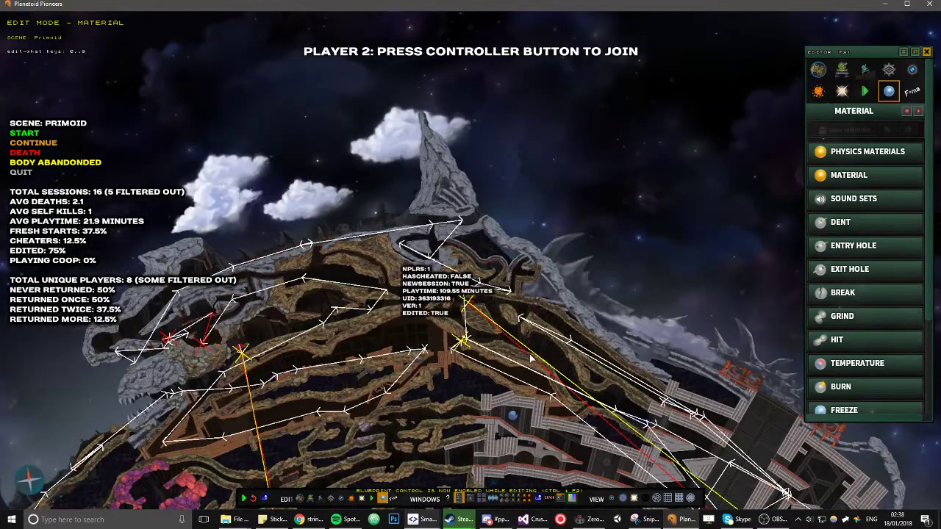
key(s)
key(a)
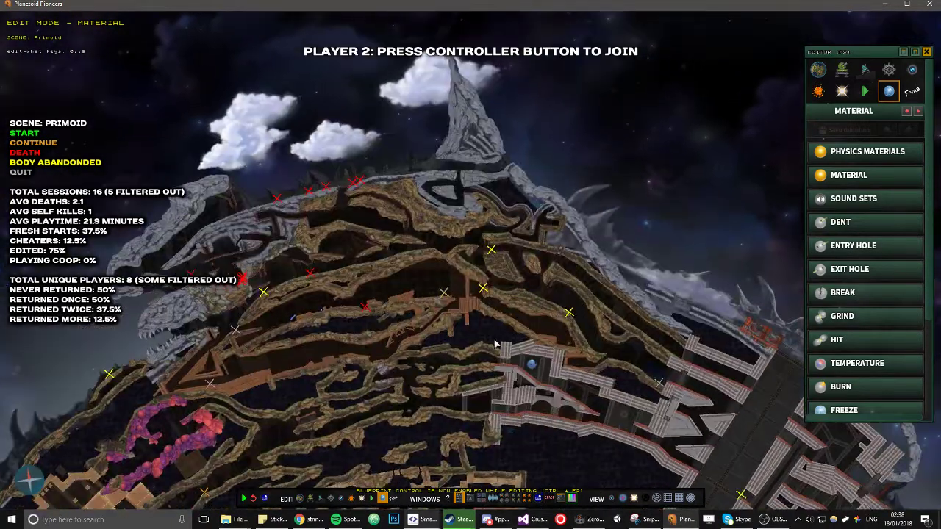
key(s)
key(d)
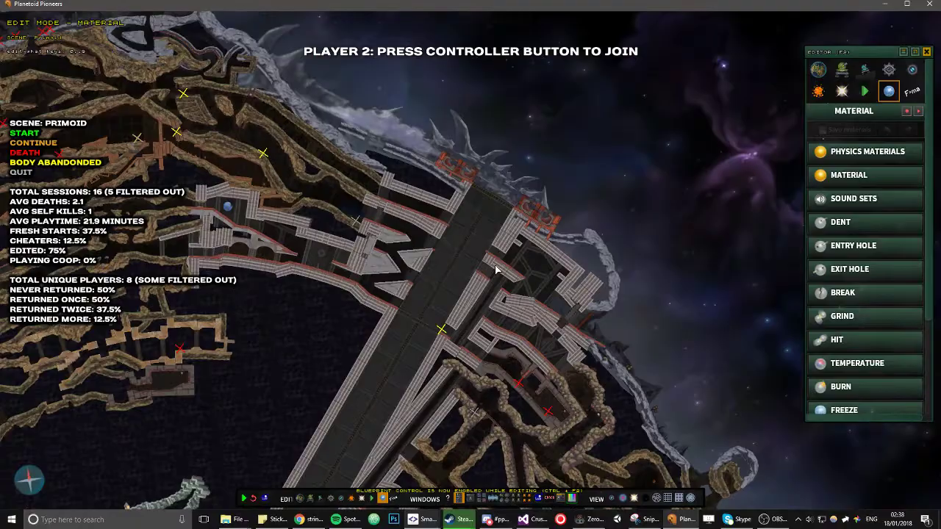
key(d)
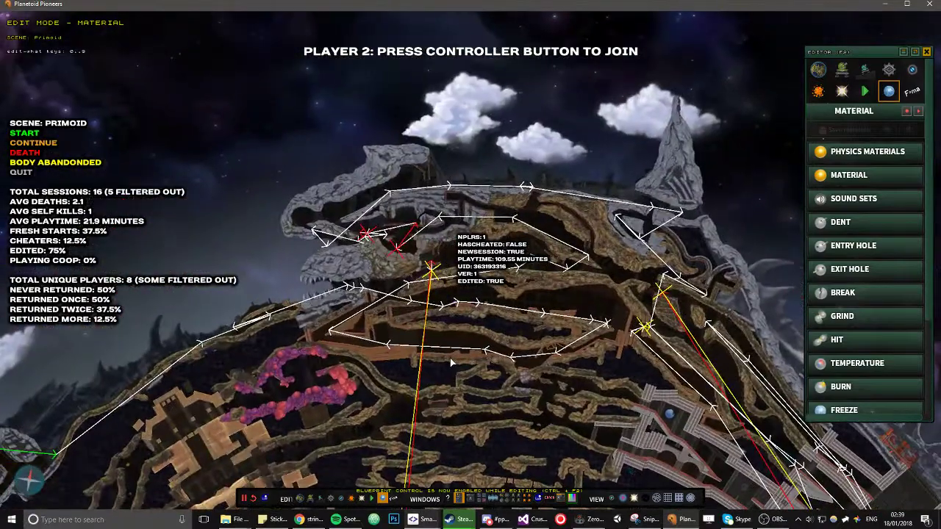
- Show the session route of a death marker on top of the skull and trace it back to its start marker
key(space)
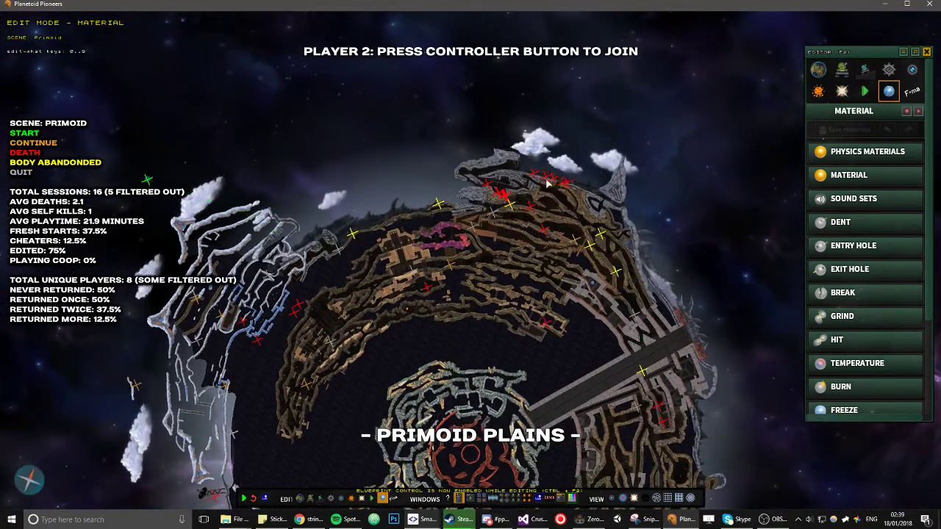
mouse_move(558, 181)
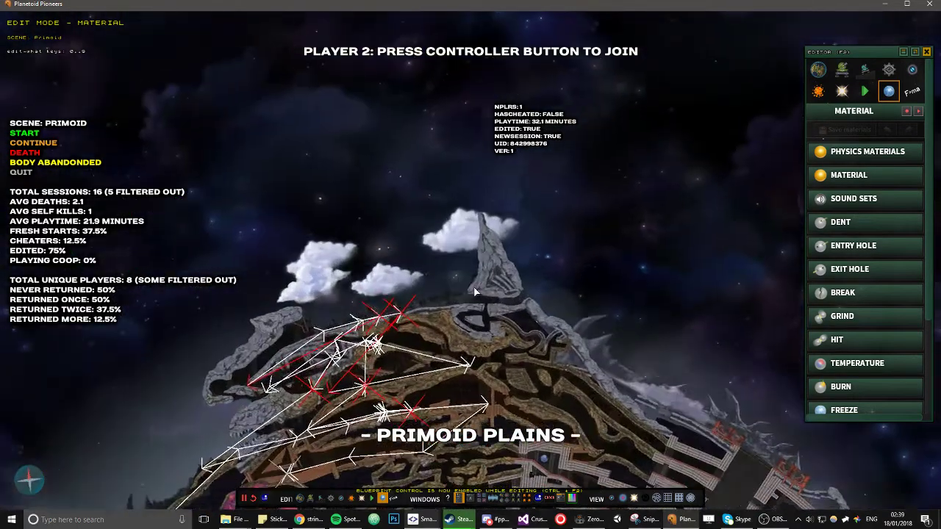
middle_drag(475, 292, 513, 281)
scroll(517, 247, up, 3)
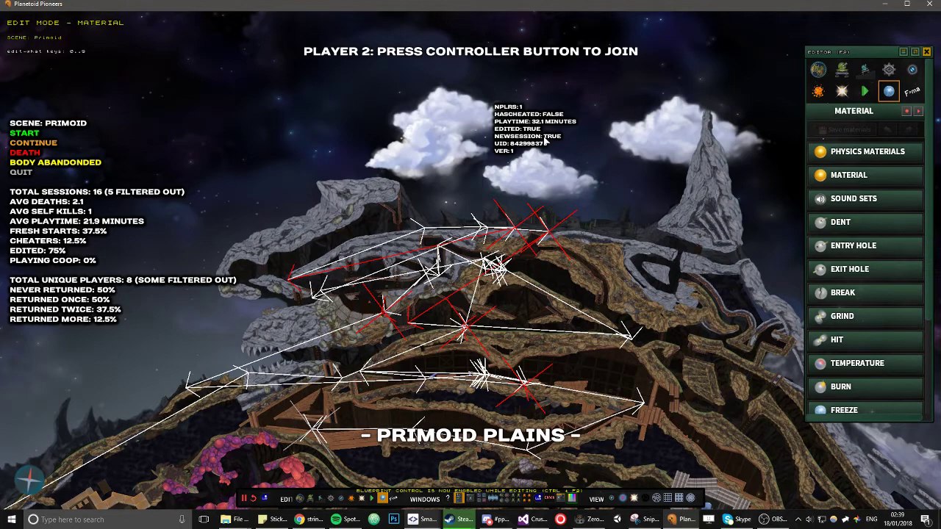
middle_drag(302, 337, 485, 357)
scroll(485, 357, down, 3)
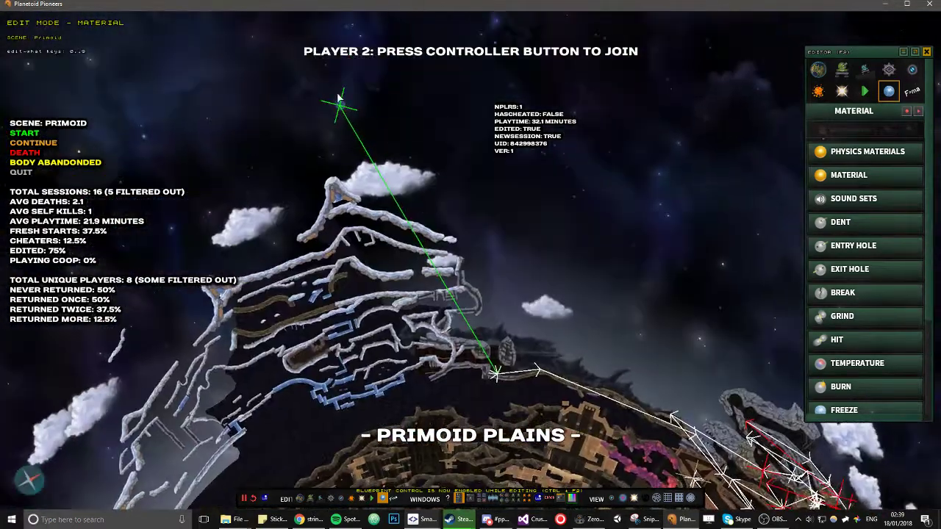
middle_drag(765, 375, 526, 324)
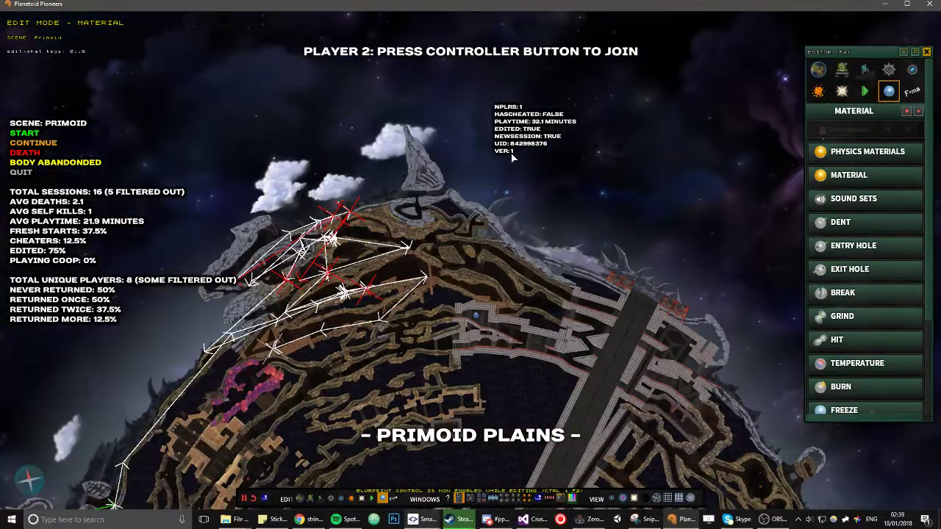
- Review that session's deaths in the skull tunnels, and bring up the session route of the body-abandoned marker in the metal shaft
middle_drag(459, 223, 510, 224)
scroll(509, 169, up, 3)
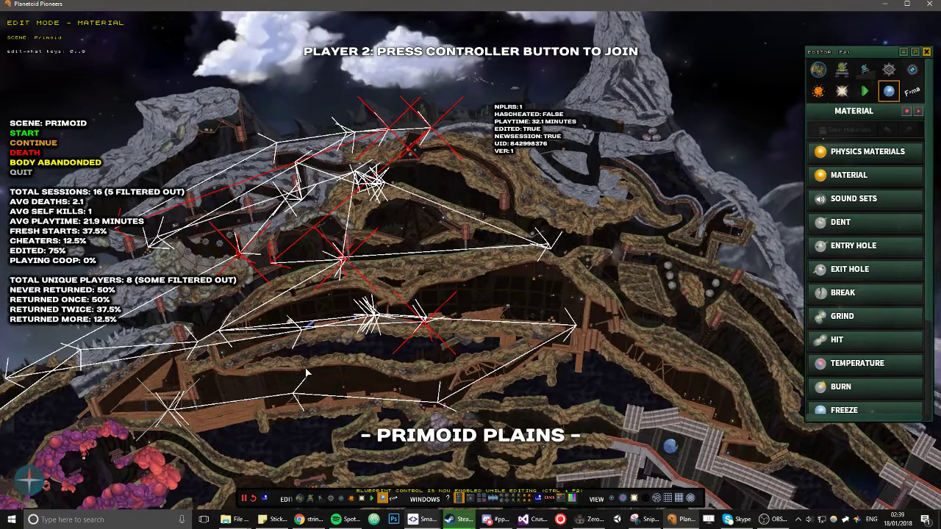
middle_drag(197, 386, 565, 386)
scroll(599, 441, down, 4)
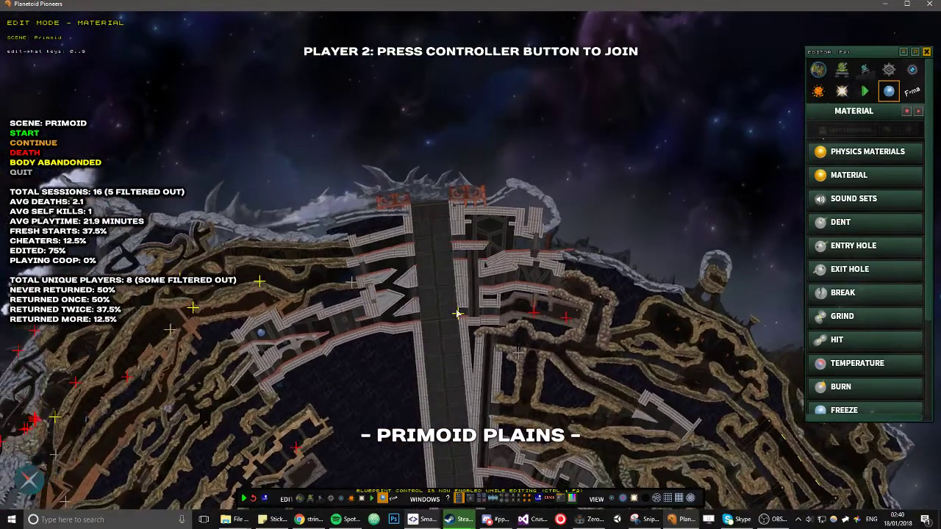
mouse_move(456, 314)
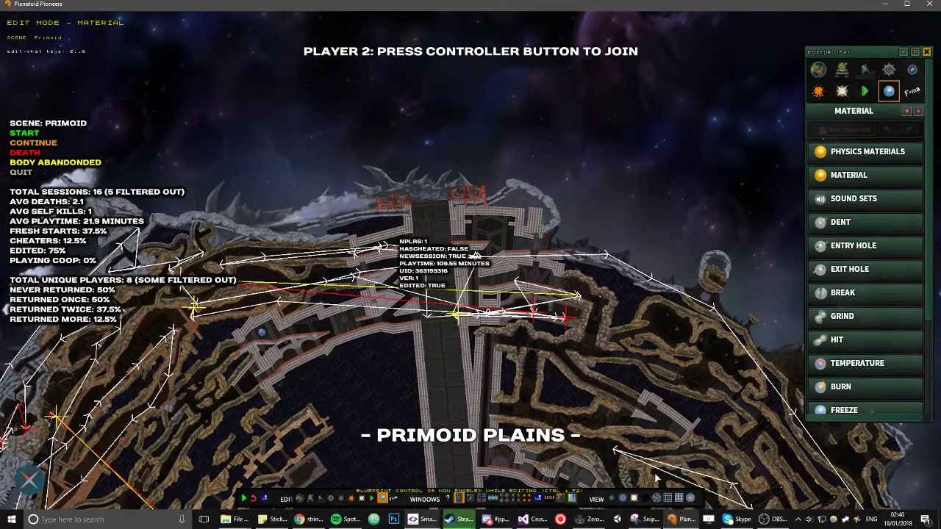